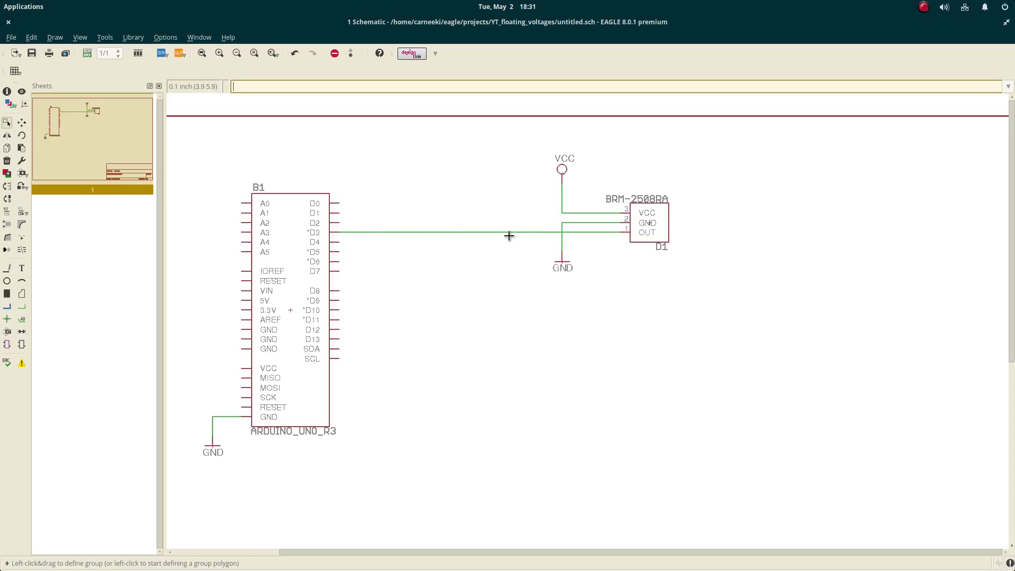
Switch from the EAGLE schematic to the gimpSCOPE.xcf threshold drawing in GIMP
{"action": "key", "text": "alt+Tab"}
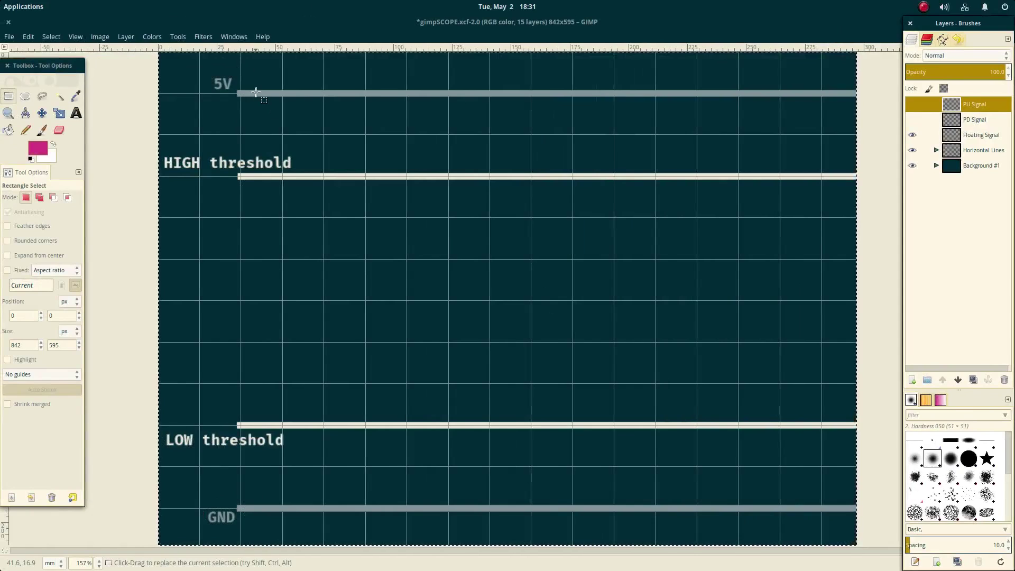
Back in EAGLE, move the GND symbol under sensor D1 lower so its wire runs further down
{"action": "key", "text": "alt+Tab"}
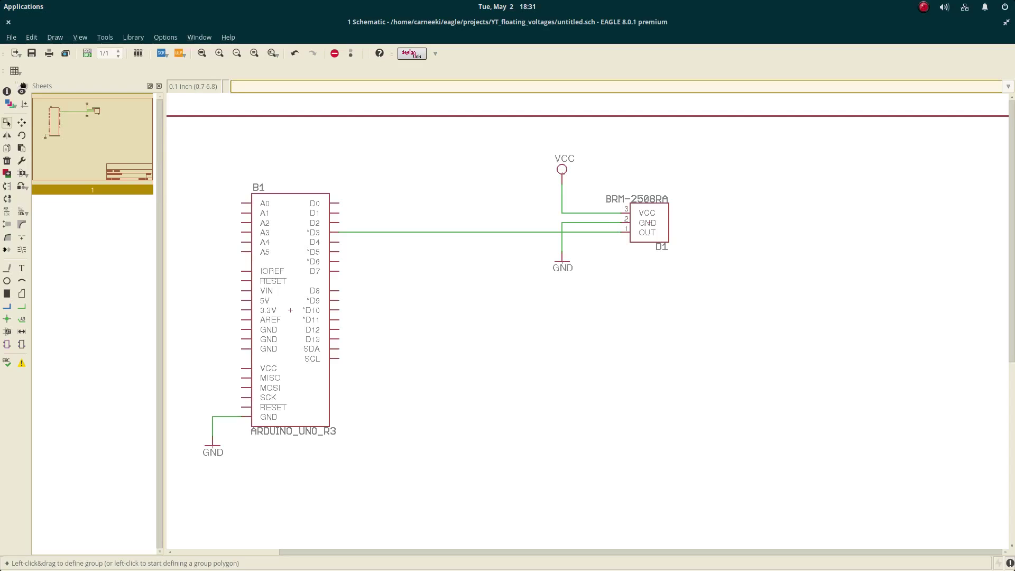
{"action": "left_click", "coordinate": [22, 122]}
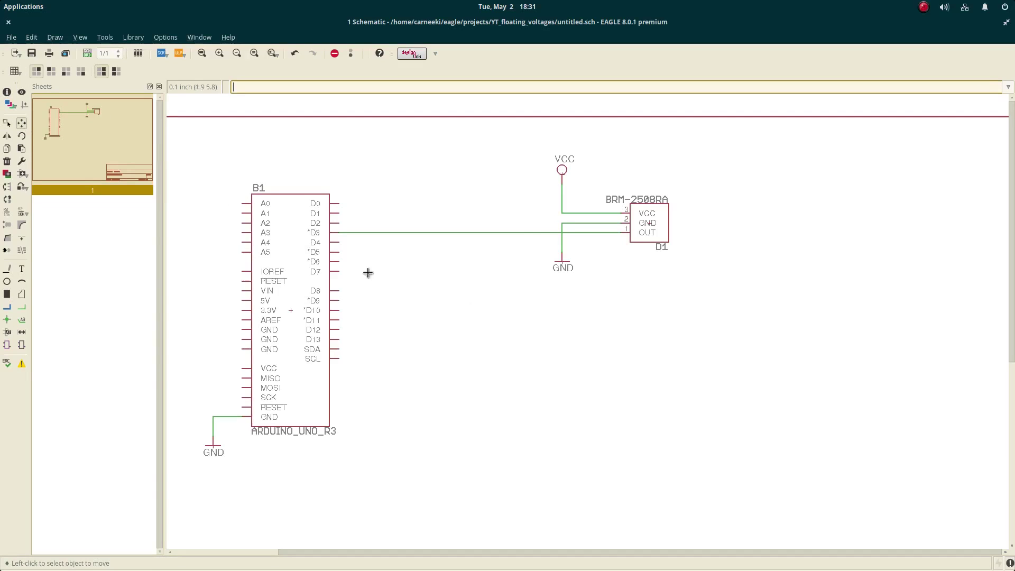
{"action": "left_click", "coordinate": [561, 262]}
{"action": "left_click", "coordinate": [561, 311]}
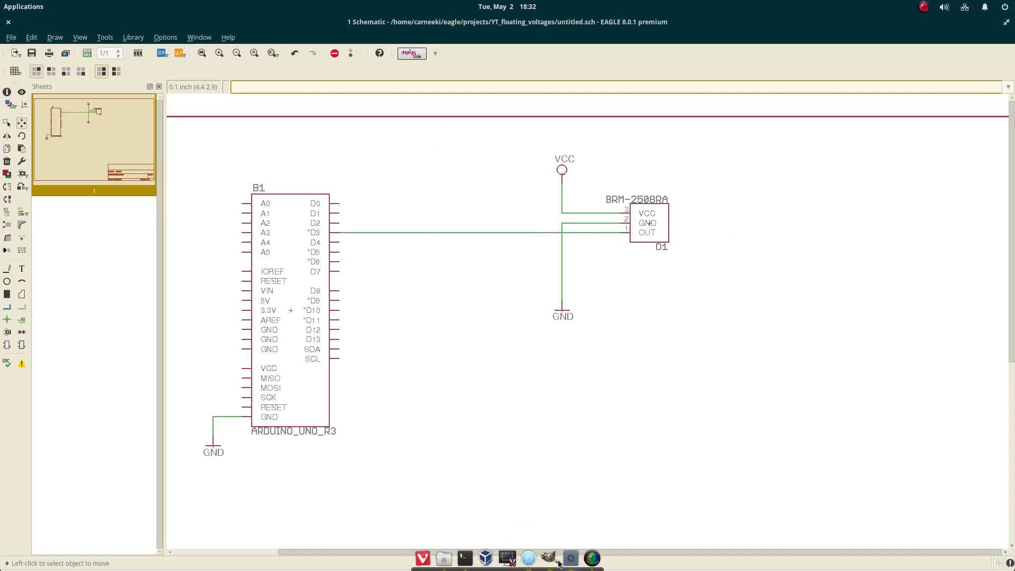
In GIMP, select the Paintbrush and set its size to 7.00
{"action": "key", "text": "super+Left"}
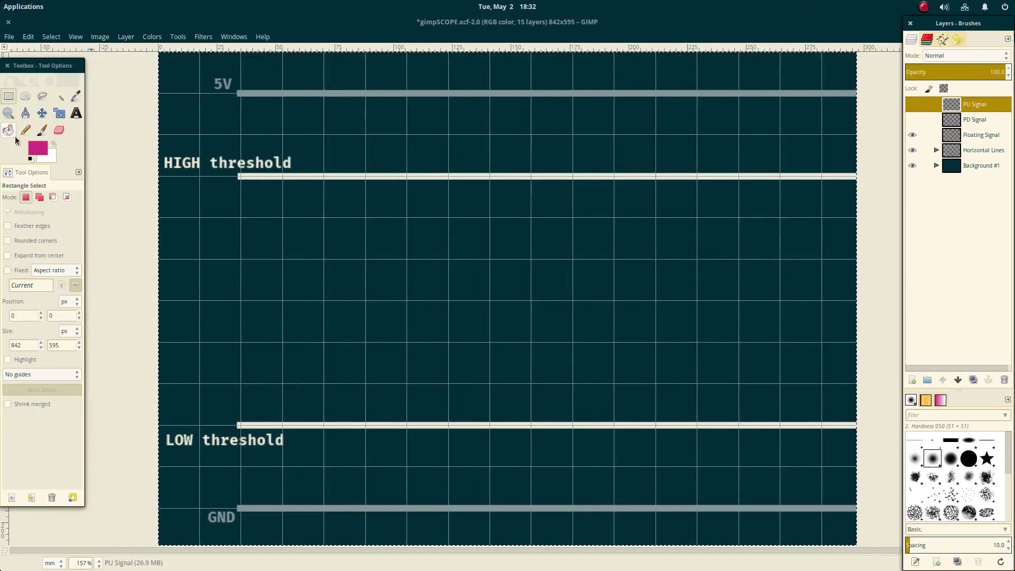
{"action": "left_click", "coordinate": [41, 130]}
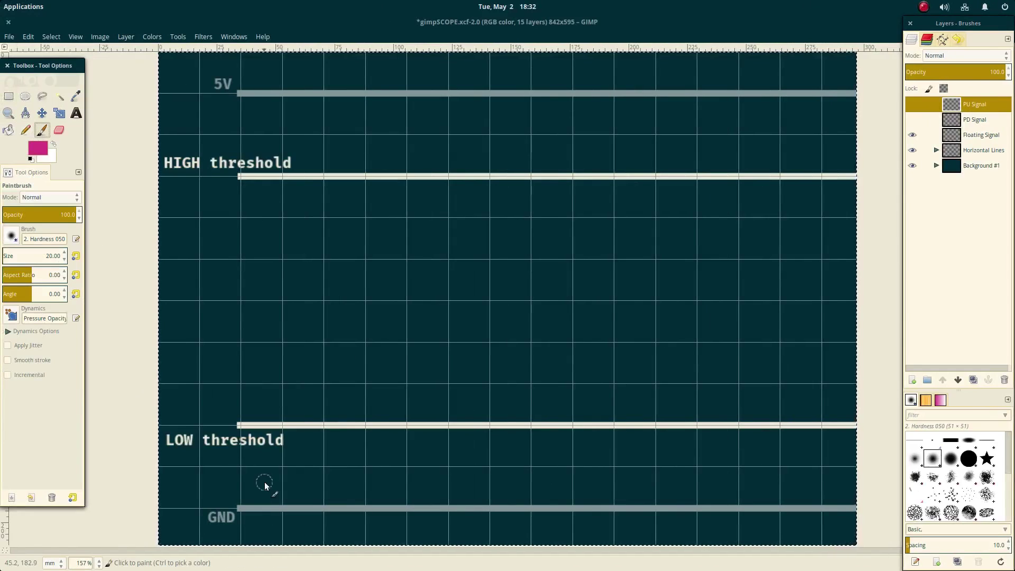
{"action": "scroll", "coordinate": [36, 255], "scroll_direction": "down", "scroll_amount": 3}
{"action": "key", "text": "Delete"}
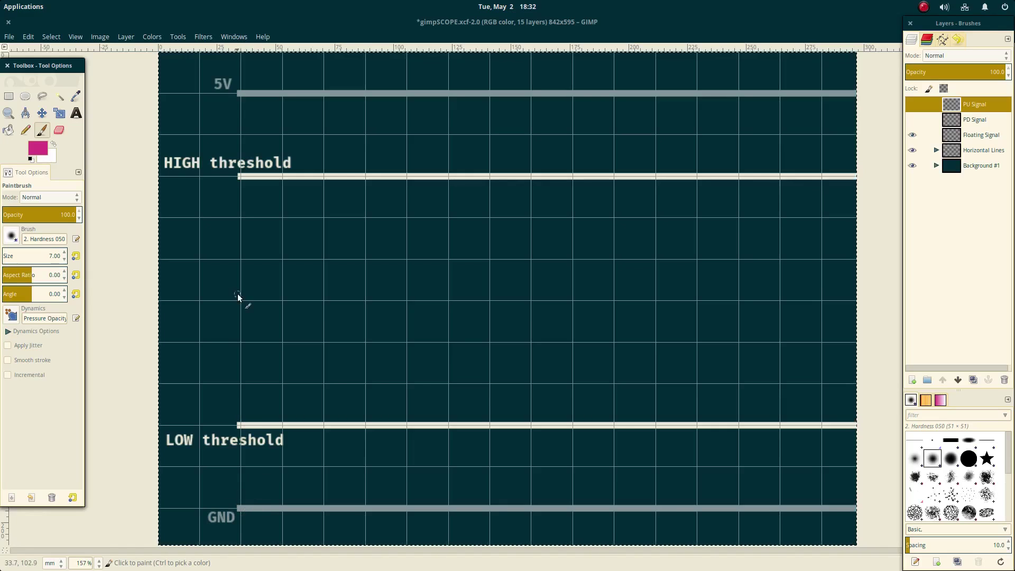
On the Floating Signal layer, paint an irregular magenta trace crossing both thresholds between GND and 5V
{"action": "left_click", "coordinate": [963, 135]}
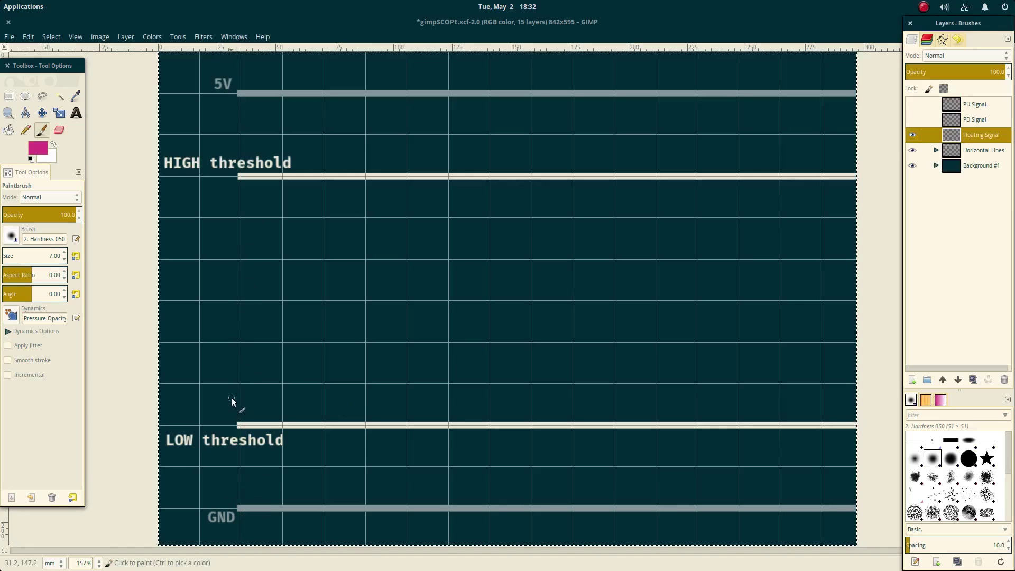
{"action": "left_click_drag", "start_coordinate": [236, 394], "coordinate": [252, 317]}
{"action": "mouse_move", "coordinate": [273, 196]}
{"action": "left_mouse_down"}
{"action": "mouse_move", "coordinate": [297, 104]}
{"action": "mouse_move", "coordinate": [310, 190]}
{"action": "mouse_move", "coordinate": [310, 378]}
{"action": "mouse_move", "coordinate": [346, 518]}
{"action": "mouse_move", "coordinate": [362, 406]}
{"action": "mouse_move", "coordinate": [365, 114]}
{"action": "mouse_move", "coordinate": [378, 100]}
{"action": "mouse_move", "coordinate": [405, 341]}
{"action": "left_mouse_up"}
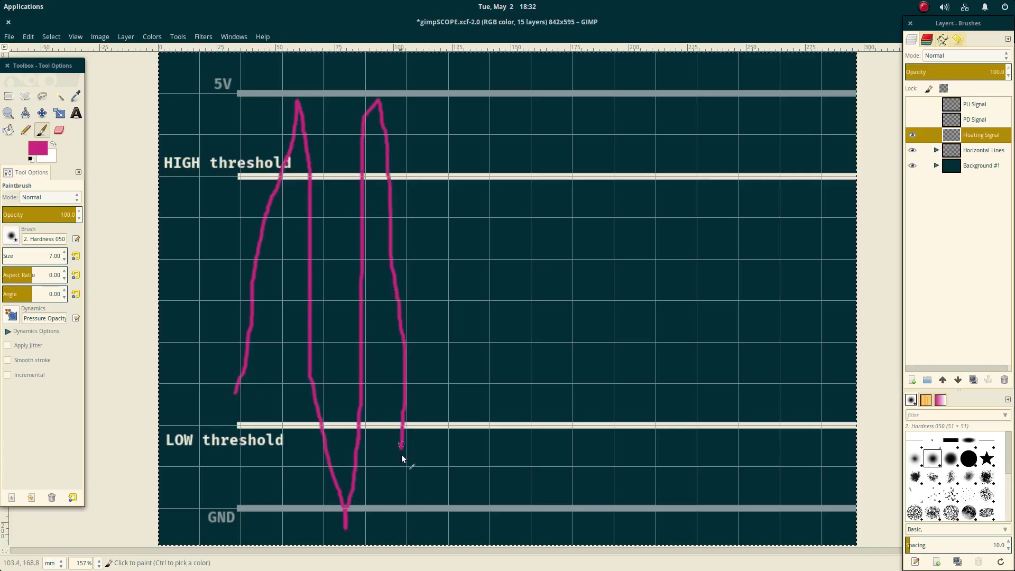
{"action": "left_click_drag", "start_coordinate": [401, 467], "coordinate": [411, 497]}
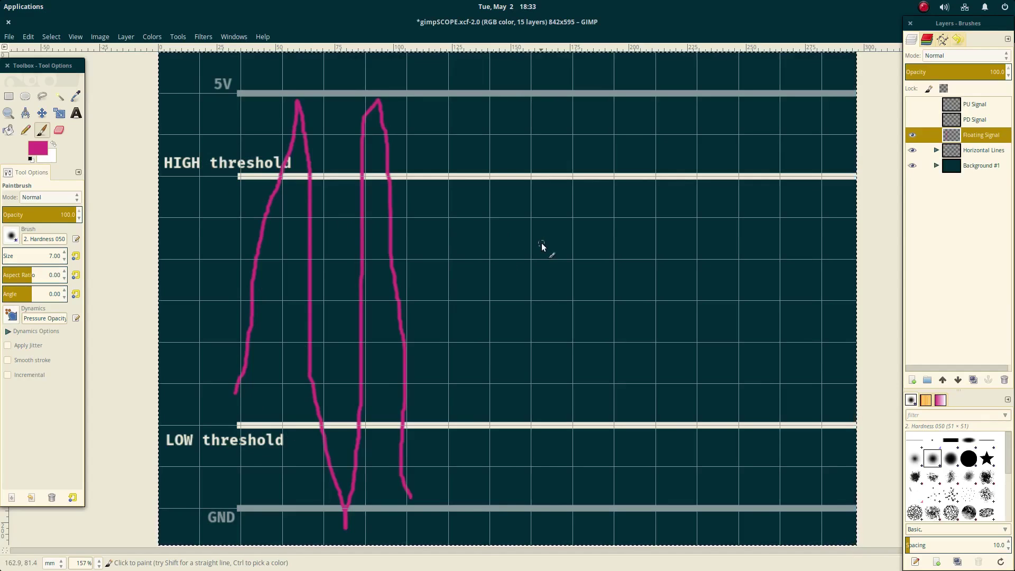
Hide Floating Signal and paint a square pulse on PD Signal: mid level, GND, 5V, back down
{"action": "left_click", "coordinate": [910, 137]}
{"action": "left_click", "coordinate": [909, 121]}
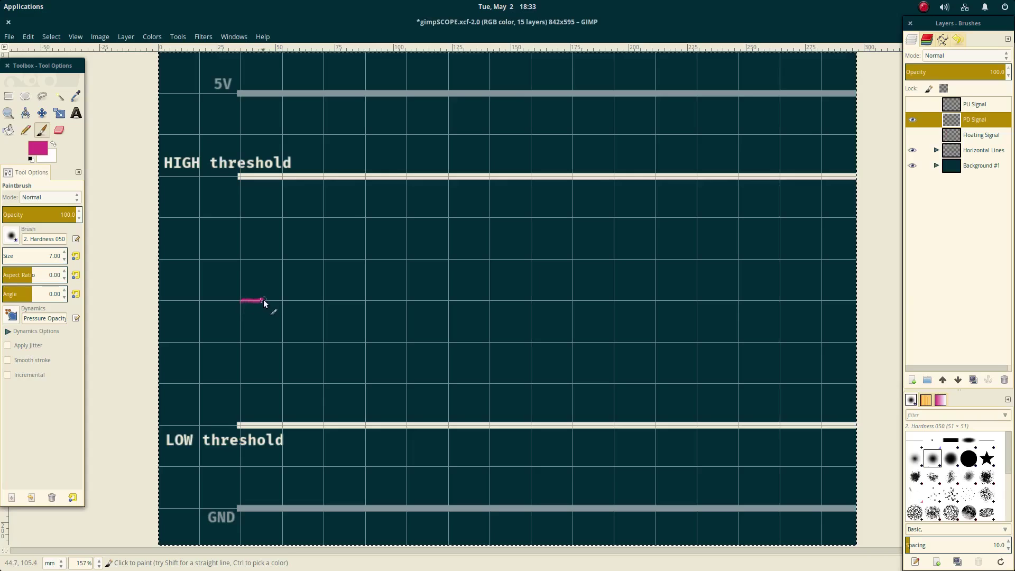
{"action": "mouse_move", "coordinate": [268, 299]}
{"action": "left_mouse_down"}
{"action": "mouse_move", "coordinate": [304, 301]}
{"action": "mouse_move", "coordinate": [301, 336]}
{"action": "left_mouse_up"}
{"action": "left_click_drag", "start_coordinate": [298, 409], "coordinate": [298, 438]}
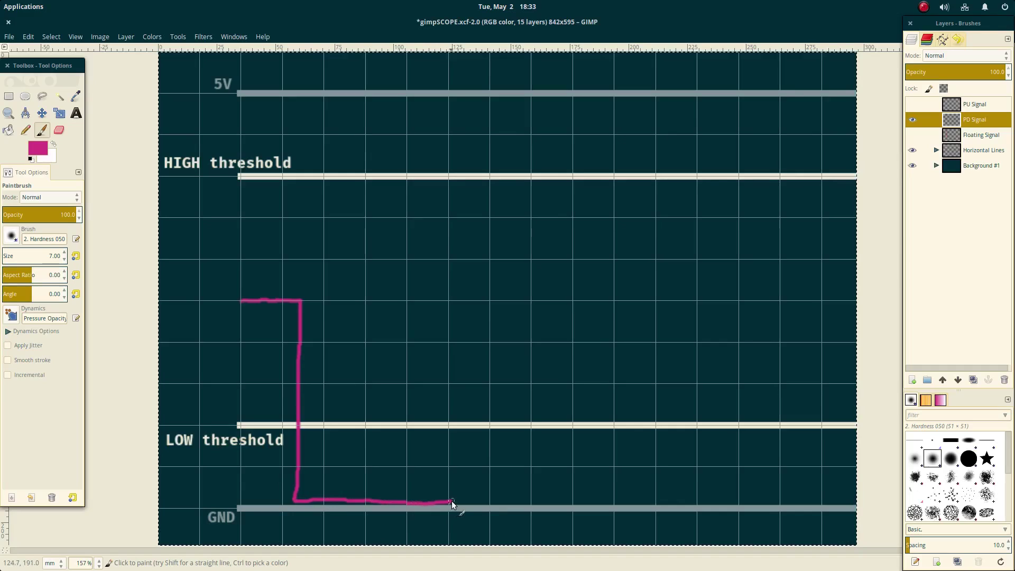
{"action": "mouse_move", "coordinate": [451, 500]}
{"action": "left_mouse_down"}
{"action": "mouse_move", "coordinate": [460, 482]}
{"action": "mouse_move", "coordinate": [449, 167]}
{"action": "left_mouse_up"}
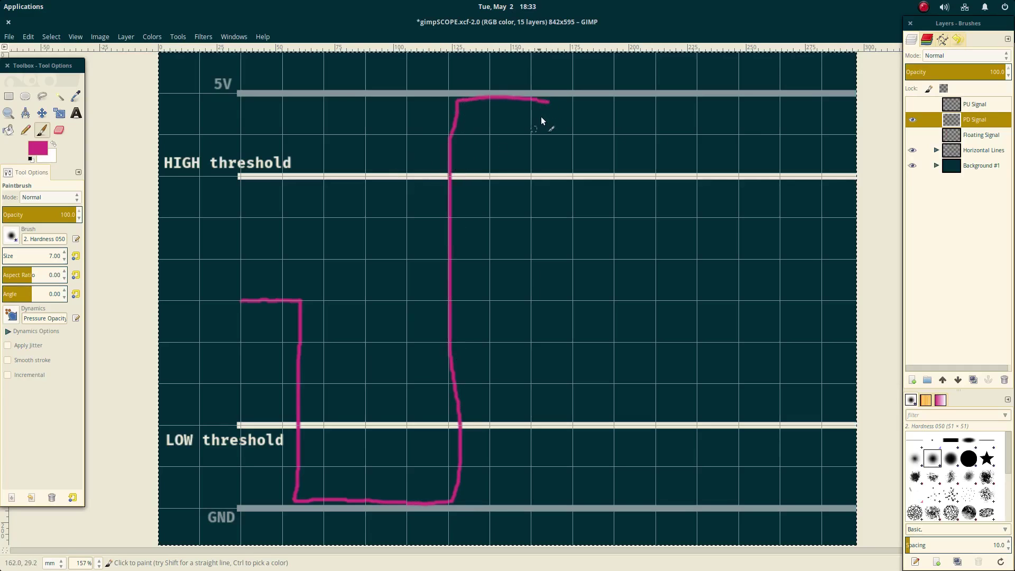
{"action": "left_click_drag", "start_coordinate": [547, 103], "coordinate": [563, 101]}
{"action": "left_click_drag", "start_coordinate": [613, 206], "coordinate": [619, 320]}
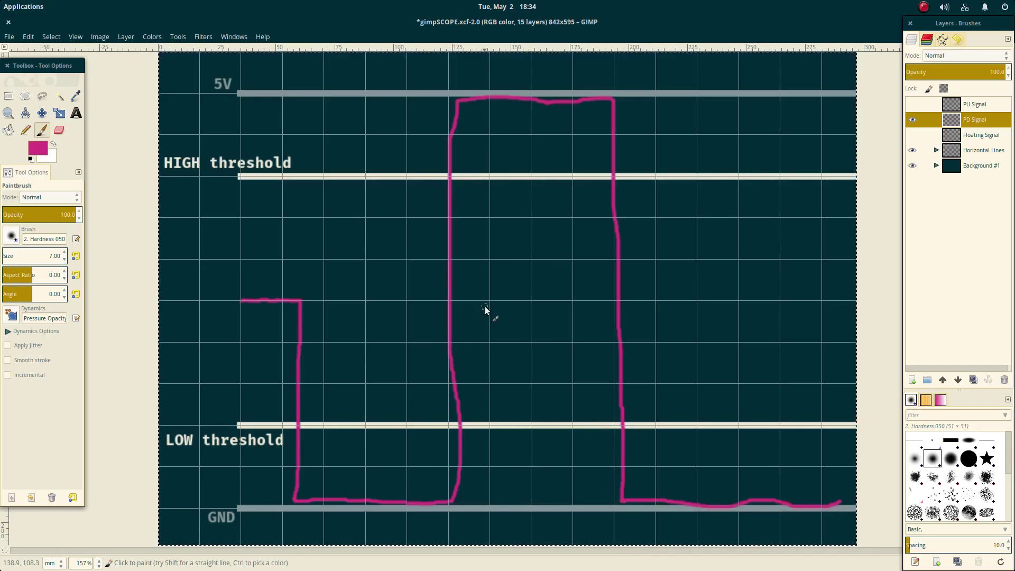
In EAGLE's Add library, search for resistor and pick 4.7KOHM-0603-1/10W-1% from SparkFun-Resistors
{"action": "key", "text": "alt+Tab"}
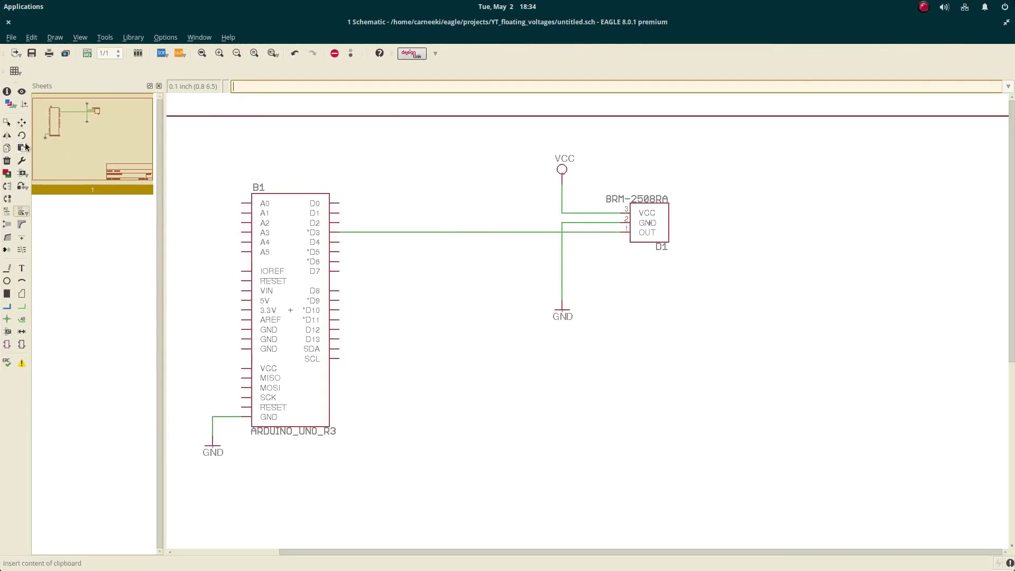
{"action": "left_click", "coordinate": [7, 173]}
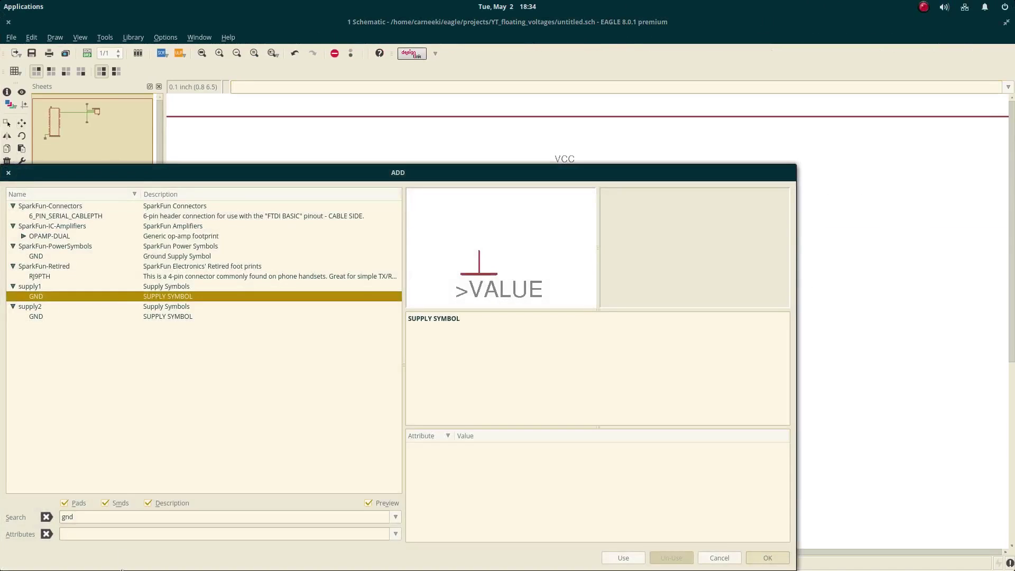
{"action": "double_click", "coordinate": [128, 516]}
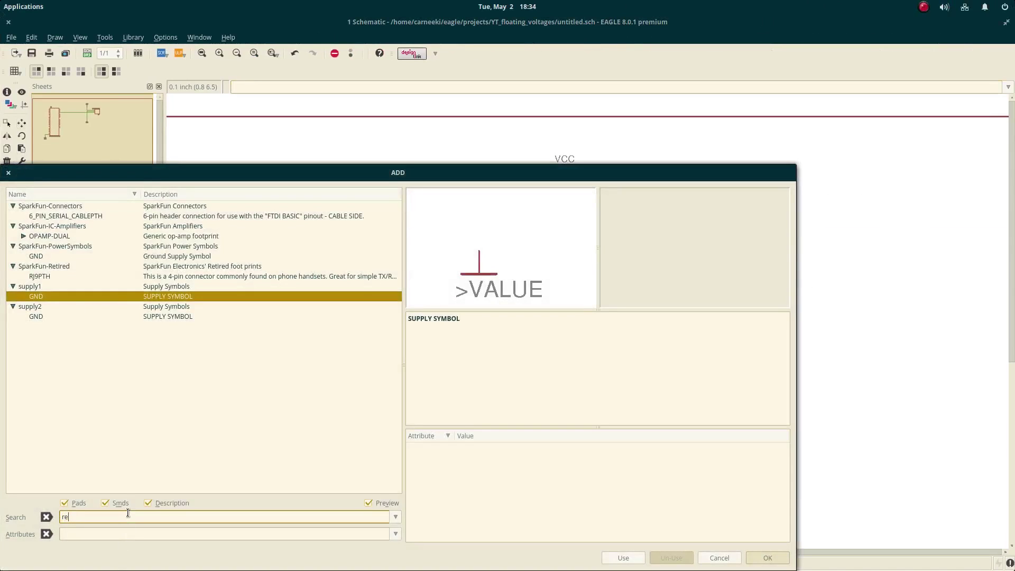
{"action": "key", "text": "Return"}
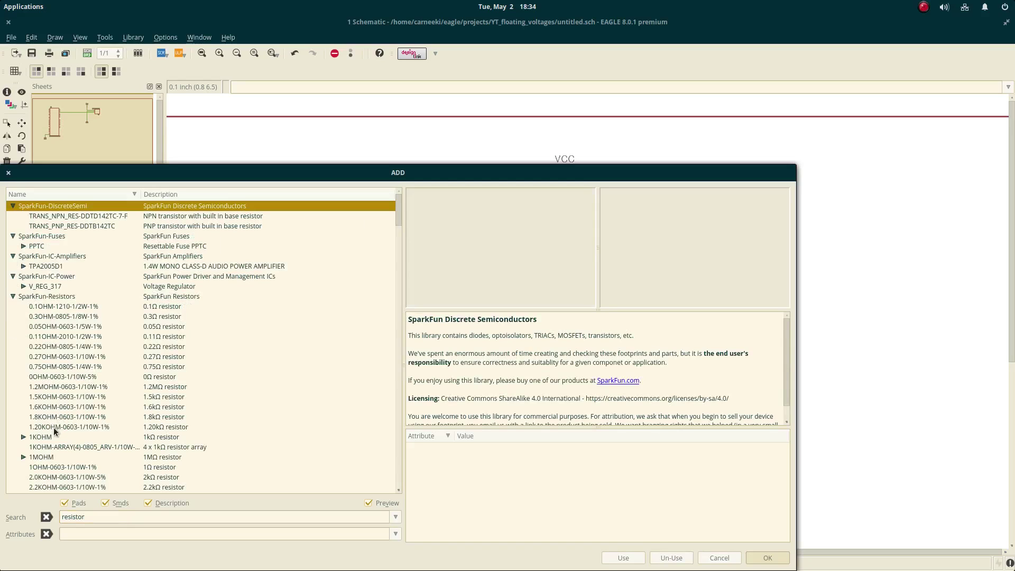
{"action": "scroll", "coordinate": [55, 423], "scroll_direction": "down", "scroll_amount": 4}
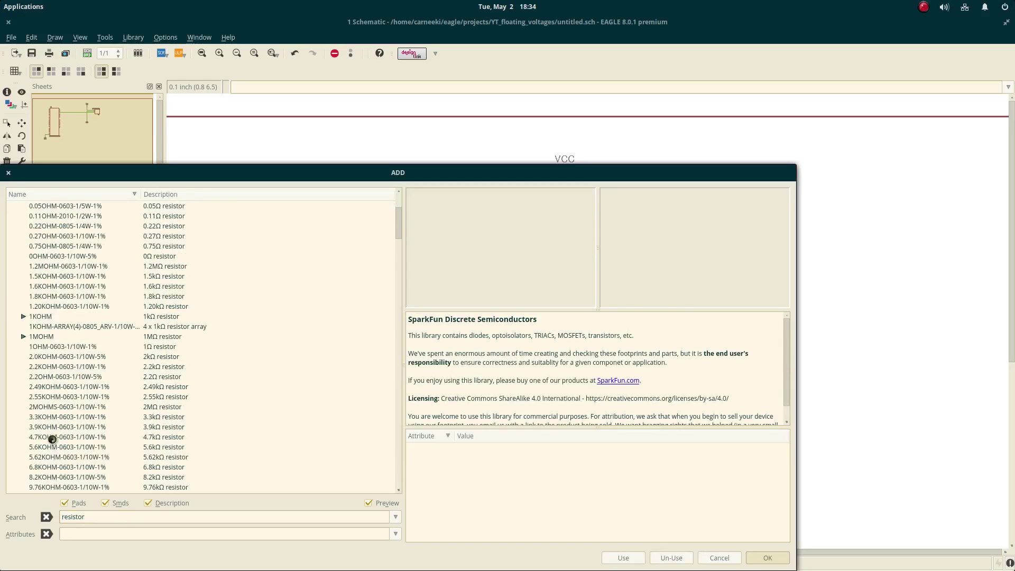
{"action": "left_click", "coordinate": [53, 439]}
Place the 4.7k resistor R1 upright beside the D3 signal line
{"action": "double_click", "coordinate": [51, 438]}
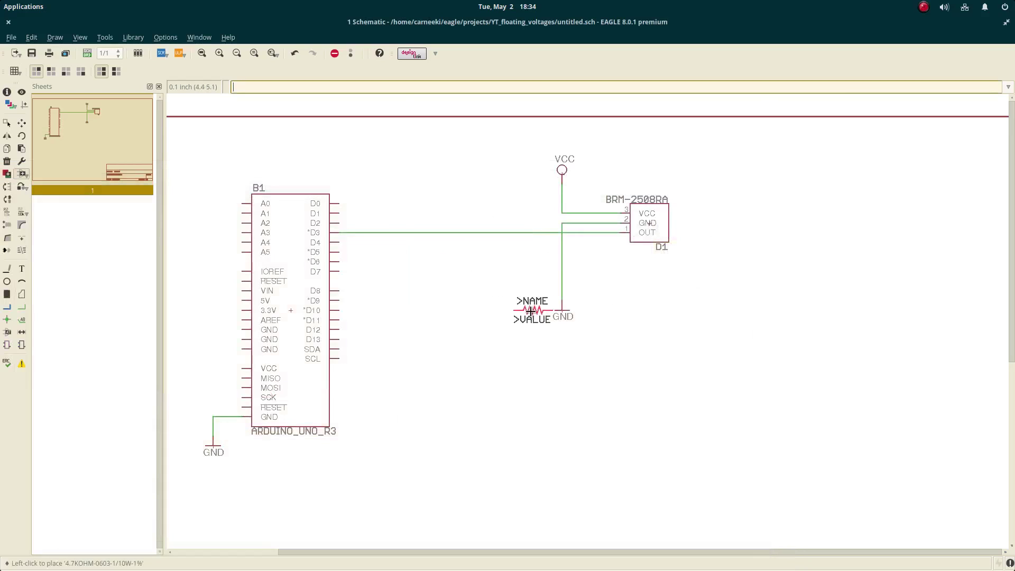
{"action": "right_click", "coordinate": [476, 259]}
{"action": "left_click", "coordinate": [464, 263]}
{"action": "key", "text": "Escape"}
{"action": "key", "text": "Escape"}
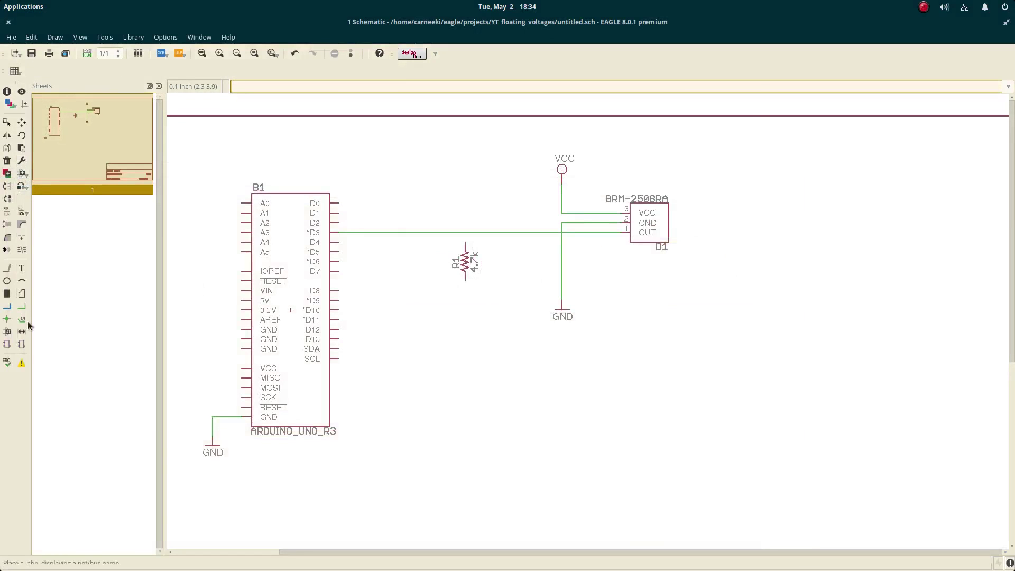
Wire R1's lower end to the GND wire and its top pin to the D3 line
{"action": "left_click", "coordinate": [24, 310]}
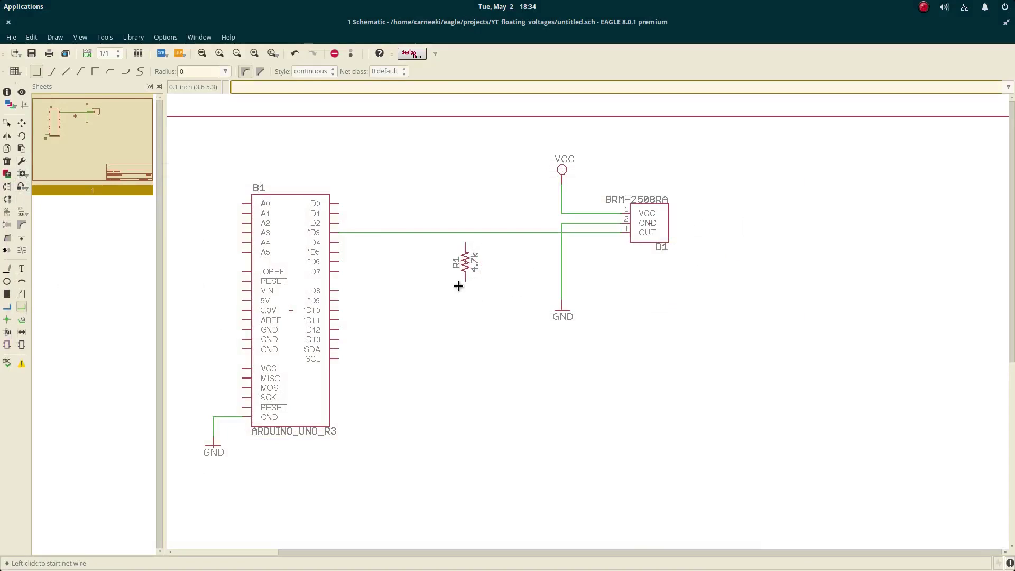
{"action": "left_click", "coordinate": [562, 290]}
{"action": "left_click", "coordinate": [466, 240]}
{"action": "left_click", "coordinate": [465, 233]}
{"action": "key", "text": "Escape"}
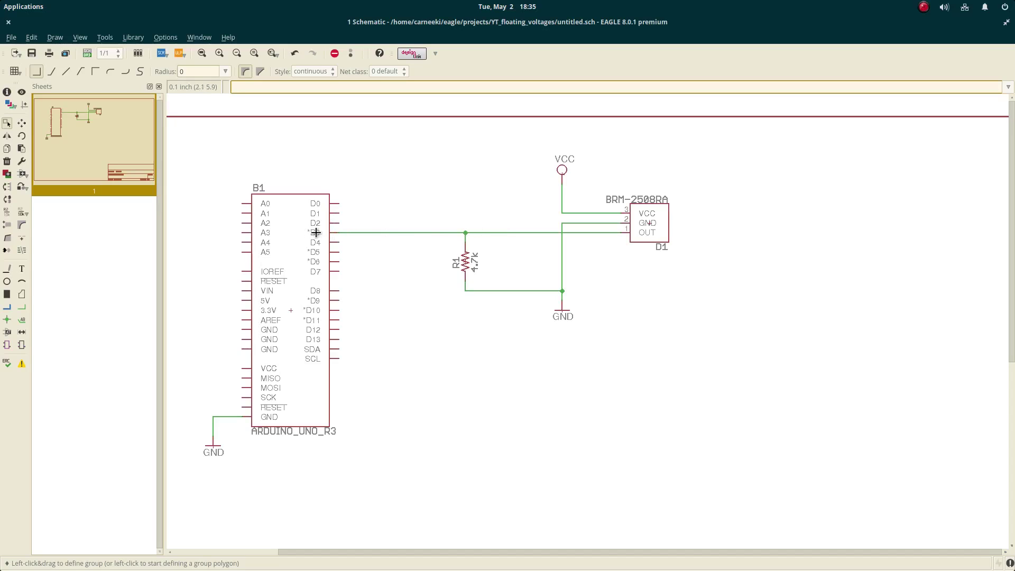
{"action": "mouse_move", "coordinate": [529, 567]}
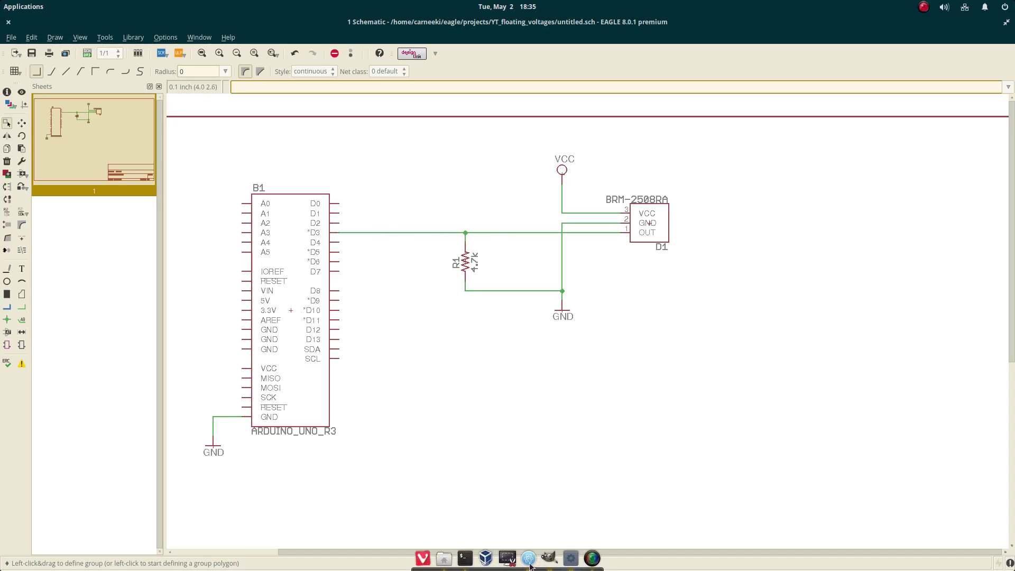
{"action": "left_click", "coordinate": [558, 563]}
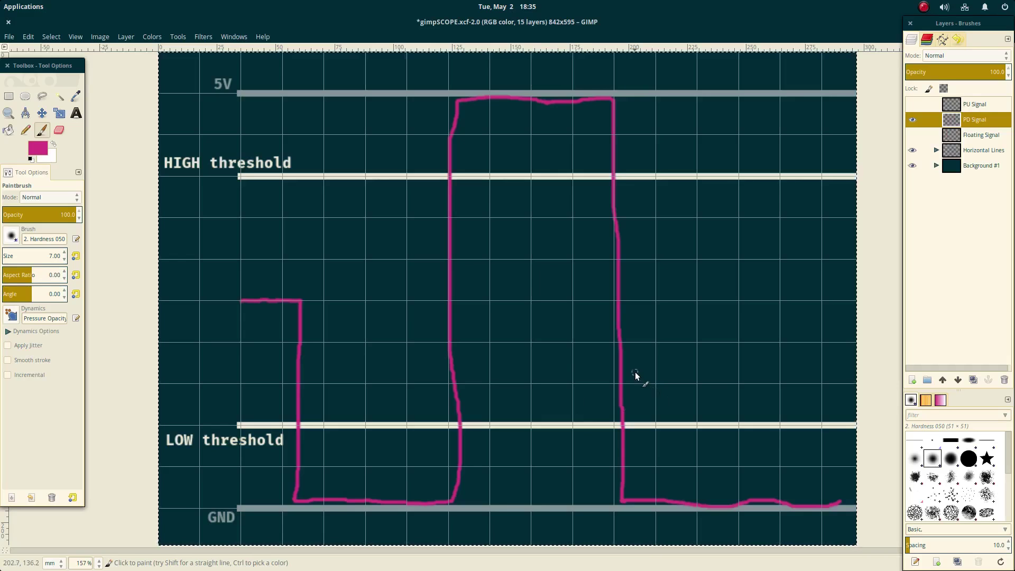
{"action": "key", "text": "alt+Tab"}
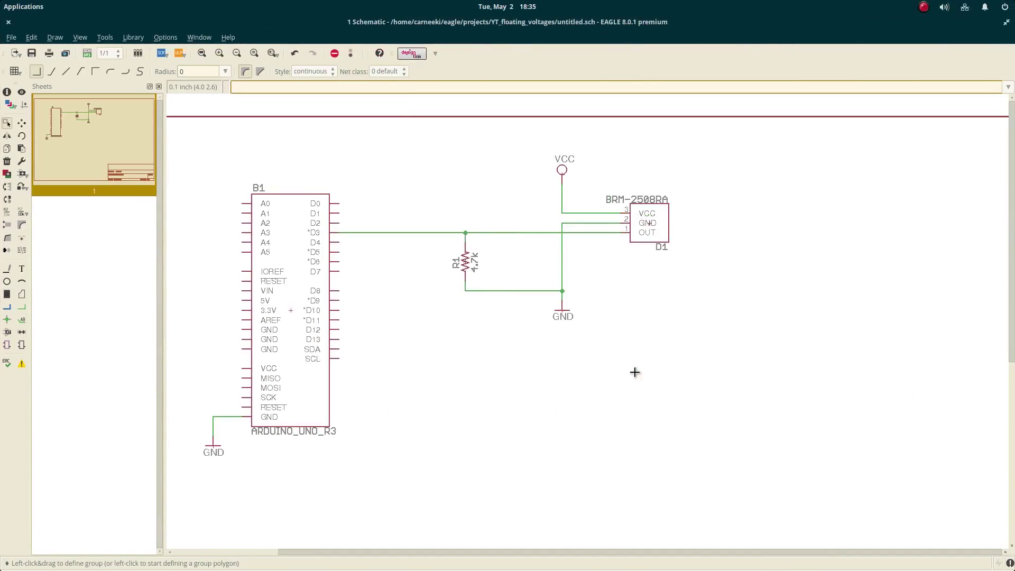
Delete R1's wires to GND and move R1, still vertical, just above the D3 wire
{"action": "left_click", "coordinate": [7, 160]}
{"action": "left_click", "coordinate": [507, 291]}
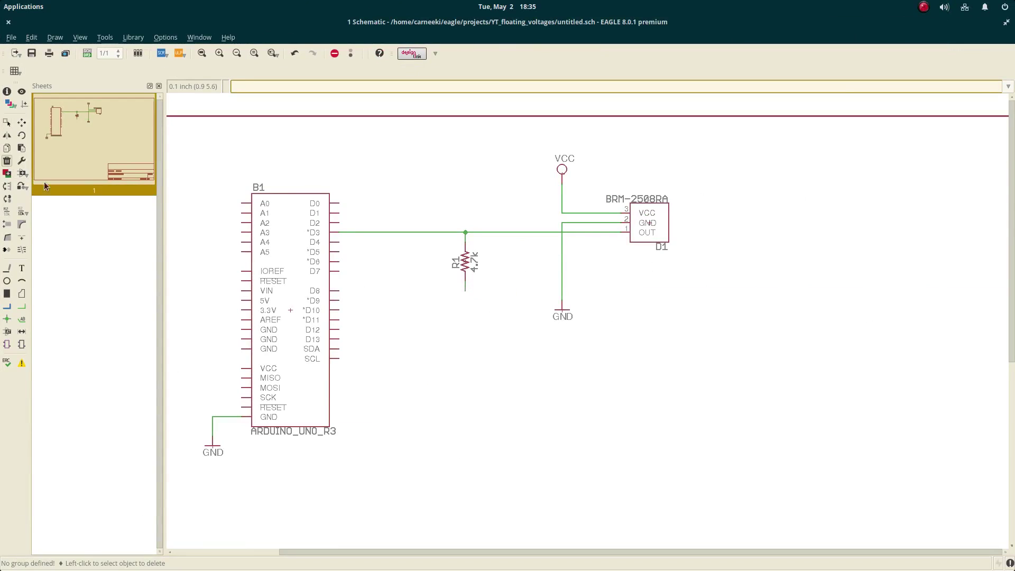
{"action": "left_click", "coordinate": [465, 289]}
{"action": "left_click", "coordinate": [22, 122]}
{"action": "left_click", "coordinate": [465, 262]}
{"action": "right_click", "coordinate": [466, 259]}
{"action": "right_click", "coordinate": [476, 225]}
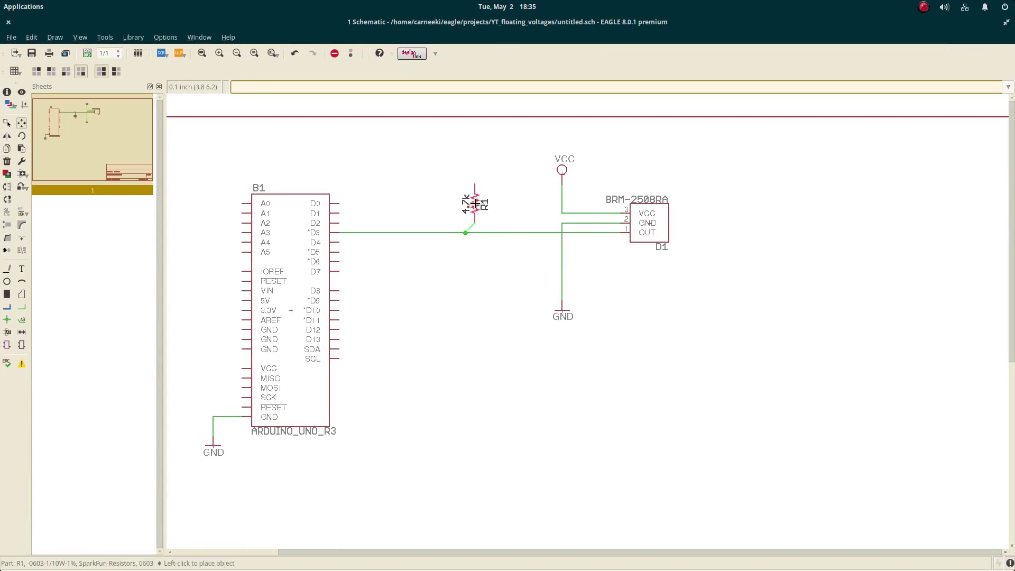
{"action": "left_click", "coordinate": [465, 203]}
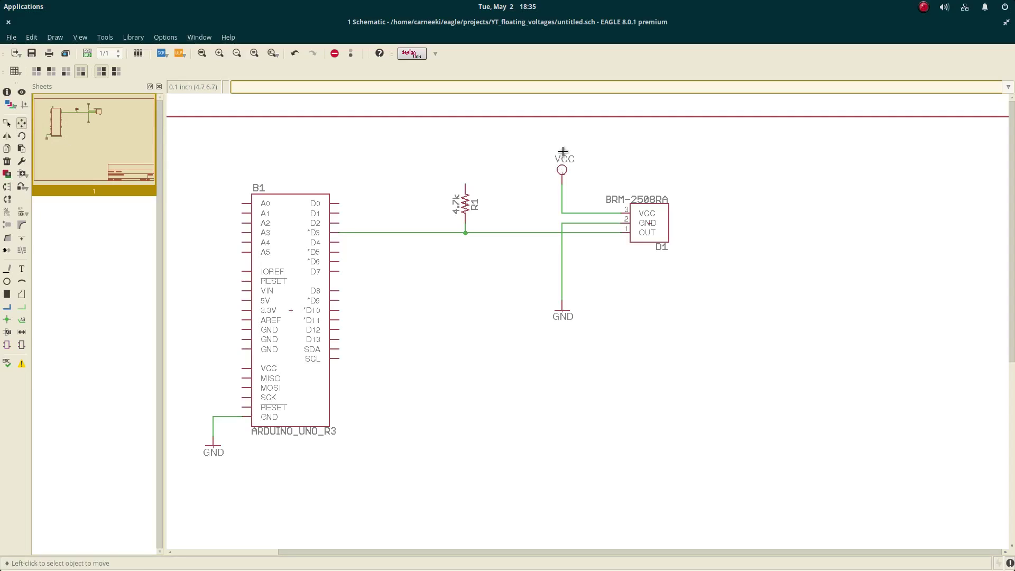
Raise the VCC symbol and wire R1's top pin to the VCC wire
{"action": "left_click", "coordinate": [562, 170]}
{"action": "left_click", "coordinate": [564, 143]}
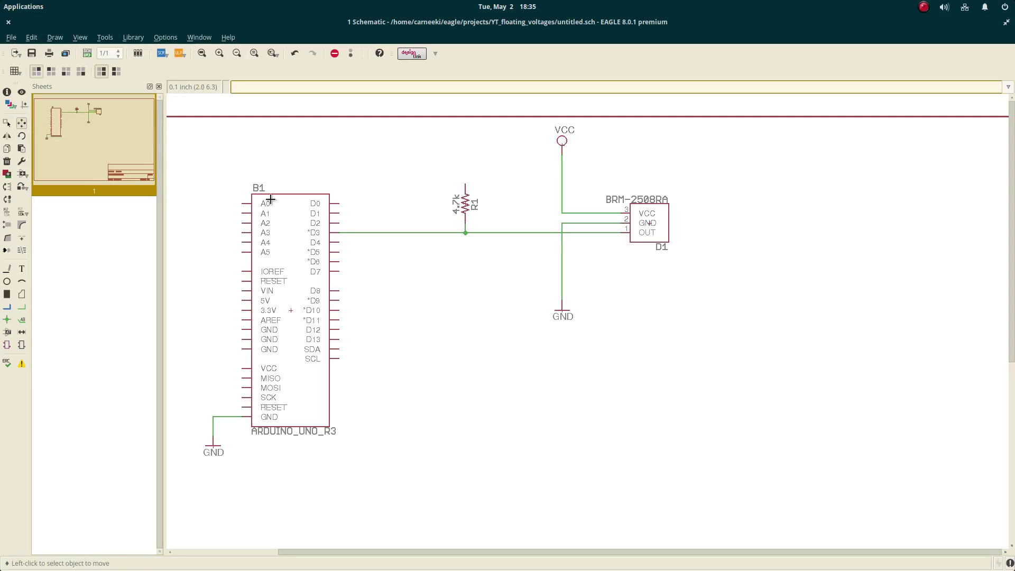
{"action": "left_click", "coordinate": [22, 307]}
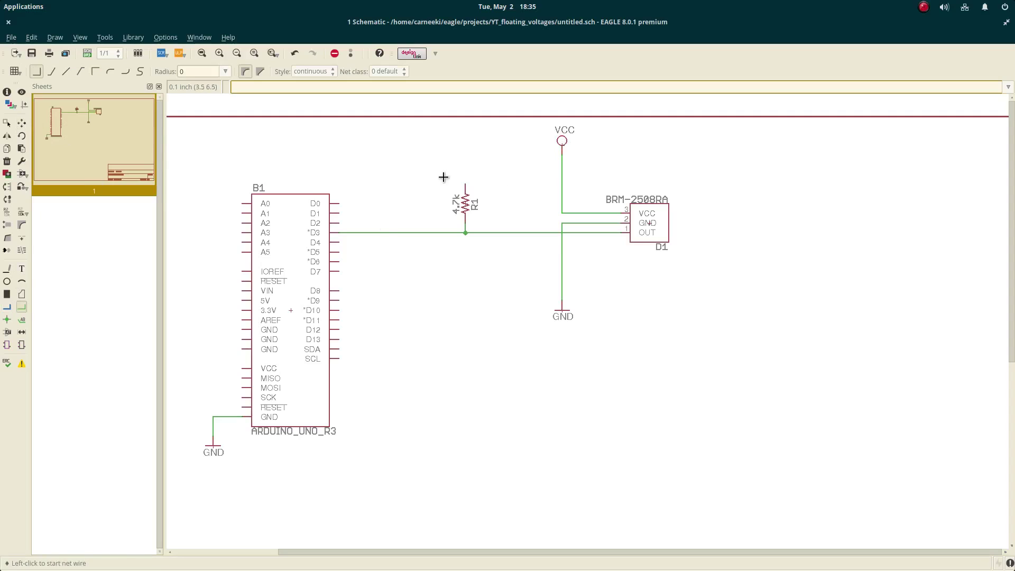
{"action": "left_click", "coordinate": [464, 175]}
{"action": "left_click", "coordinate": [564, 172]}
In GIMP, hide the PD Signal layer, show PU Signal, and select PU Signal for painting
{"action": "left_click", "coordinate": [550, 558]}
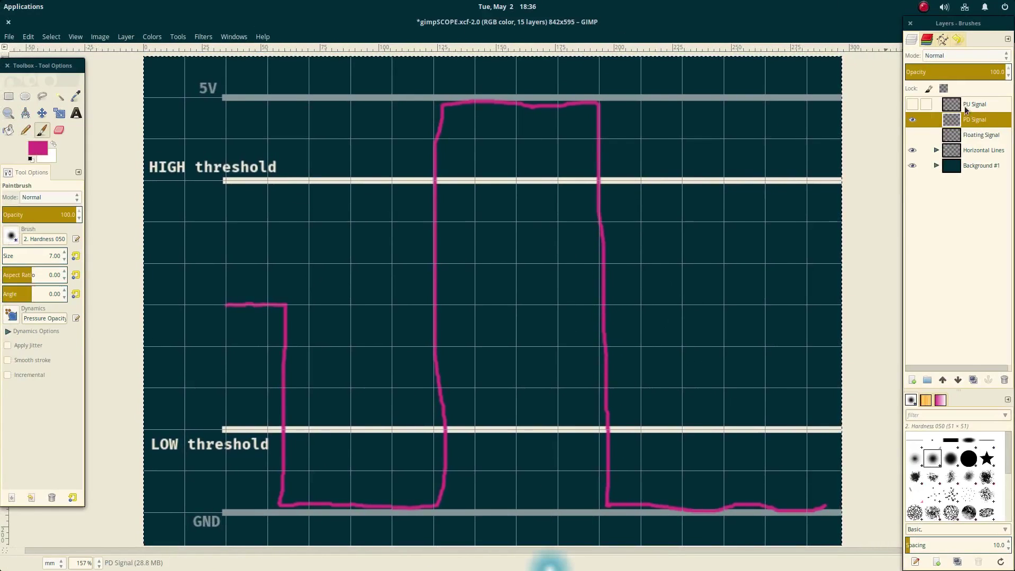
{"action": "left_click", "coordinate": [911, 121]}
{"action": "left_click", "coordinate": [912, 104]}
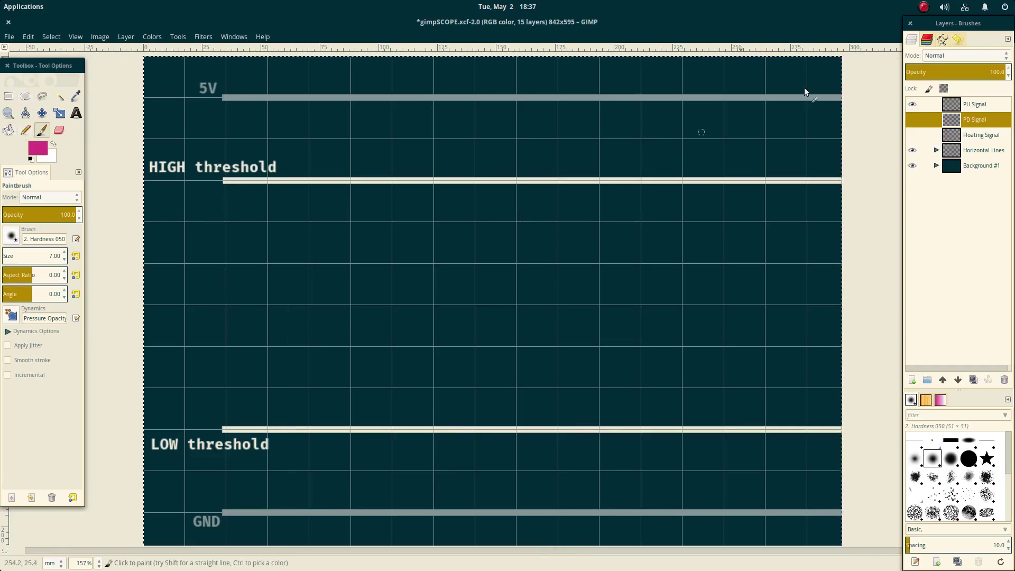
{"action": "left_click", "coordinate": [978, 106]}
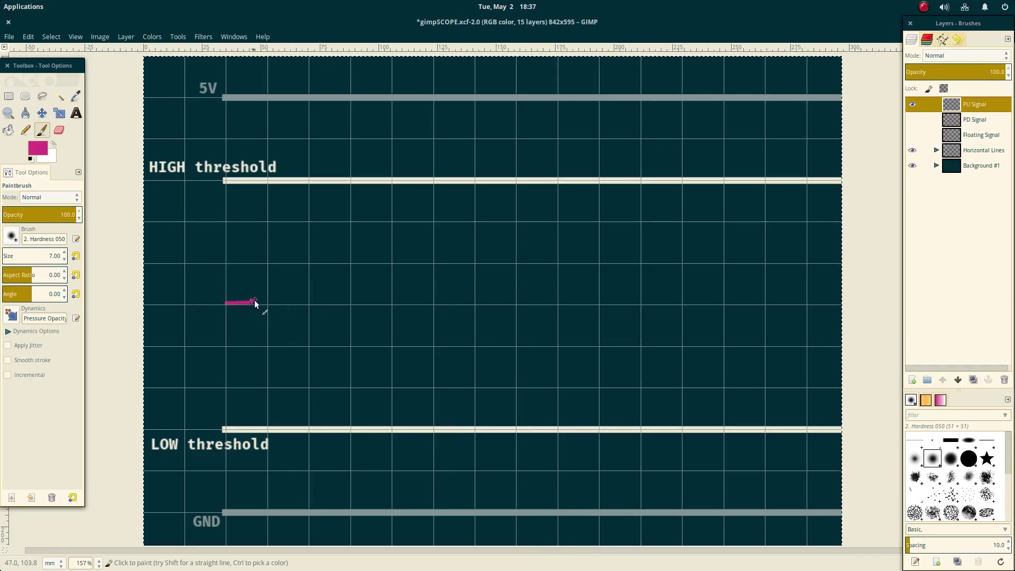
On PU Signal, paint a magenta trace up to 5V, down to GND, back along 5V, undoing one failed stroke
{"action": "mouse_move", "coordinate": [255, 299]}
{"action": "left_mouse_down"}
{"action": "mouse_move", "coordinate": [248, 184]}
{"action": "mouse_move", "coordinate": [254, 132]}
{"action": "mouse_move", "coordinate": [264, 102]}
{"action": "left_mouse_up"}
{"action": "key", "text": "ctrl+z"}
{"action": "key", "text": "ctrl+z"}
{"action": "mouse_move", "coordinate": [223, 303]}
{"action": "left_mouse_down"}
{"action": "mouse_move", "coordinate": [241, 305]}
{"action": "mouse_move", "coordinate": [247, 212]}
{"action": "left_mouse_up"}
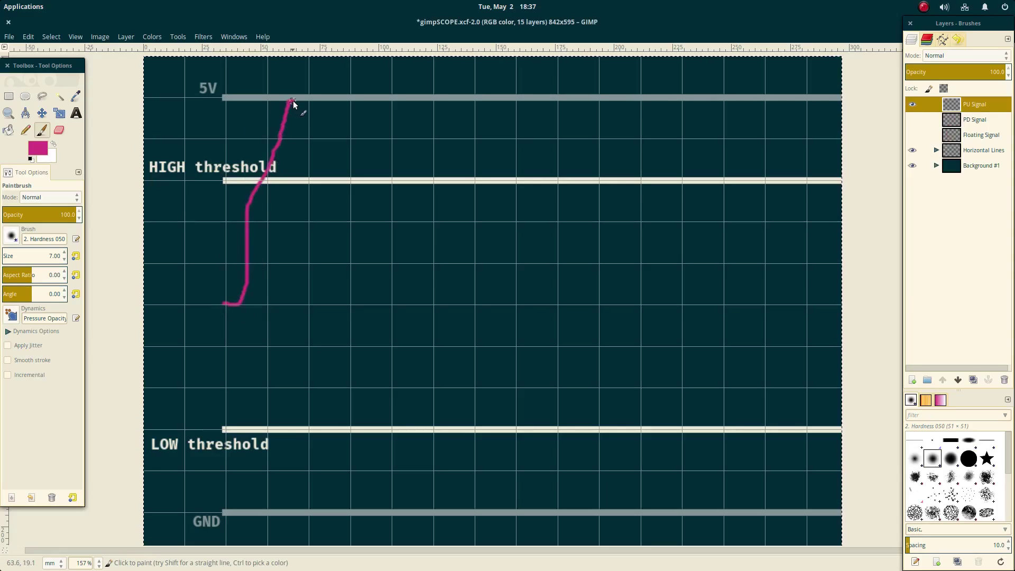
{"action": "left_click_drag", "start_coordinate": [327, 100], "coordinate": [393, 105]}
{"action": "left_click_drag", "start_coordinate": [393, 105], "coordinate": [388, 424]}
{"action": "mouse_move", "coordinate": [385, 465]}
{"action": "left_mouse_down"}
{"action": "mouse_move", "coordinate": [384, 499]}
{"action": "mouse_move", "coordinate": [513, 508]}
{"action": "mouse_move", "coordinate": [551, 493]}
{"action": "mouse_move", "coordinate": [562, 408]}
{"action": "mouse_move", "coordinate": [545, 190]}
{"action": "mouse_move", "coordinate": [561, 106]}
{"action": "left_mouse_up"}
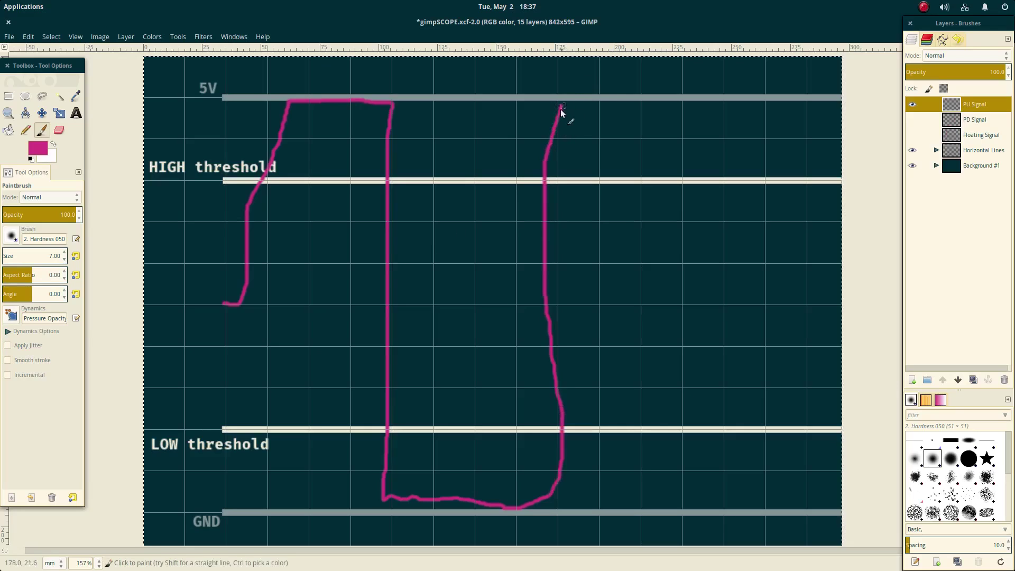
{"action": "left_click_drag", "start_coordinate": [560, 106], "coordinate": [694, 107]}
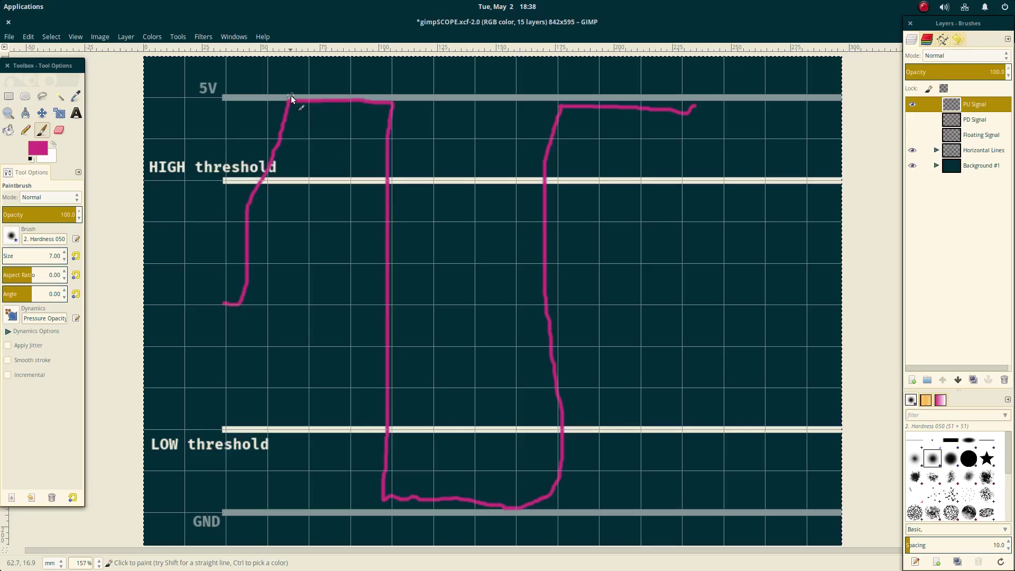
Paint a short Paintbrush stroke over the magenta trace's top edge along the 5V line
{"action": "mouse_move", "coordinate": [353, 97]}
{"action": "left_mouse_down"}
{"action": "mouse_move", "coordinate": [385, 100]}
{"action": "mouse_move", "coordinate": [391, 111]}
{"action": "left_mouse_up"}
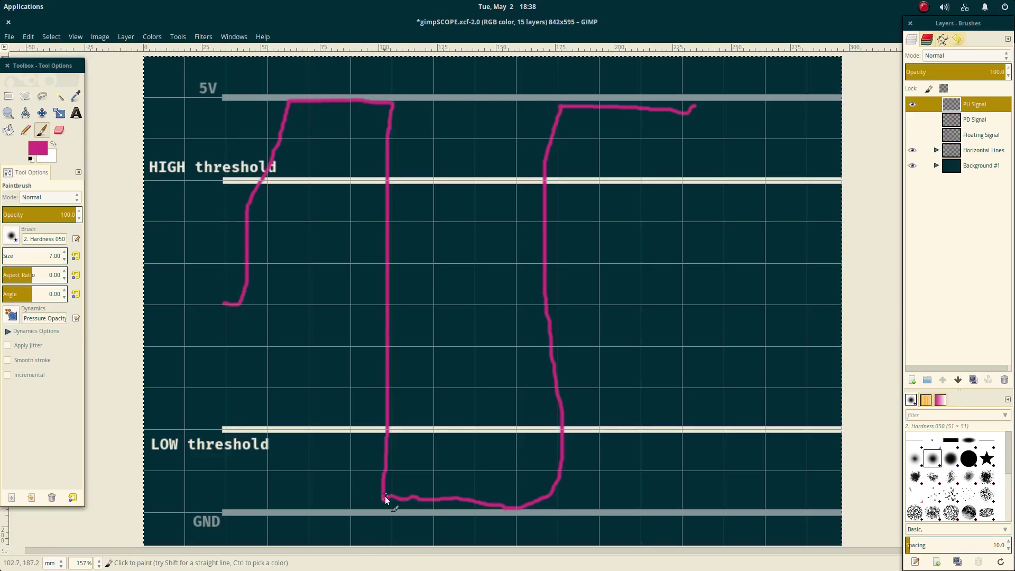